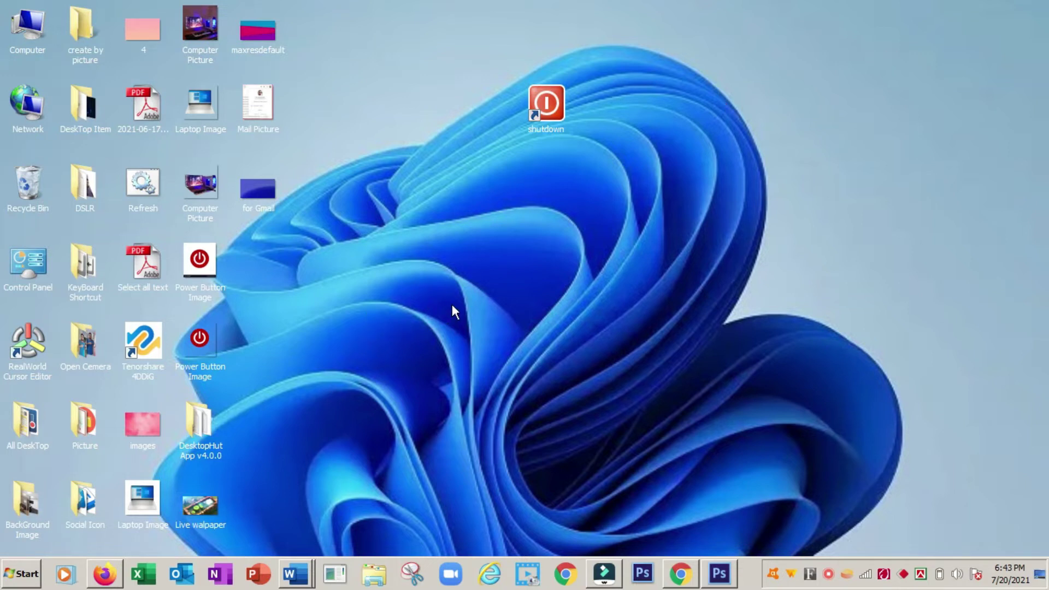
Step: Search the installed programs for "snip" and launch the Snipping Tool
click(23, 581)
click(54, 539)
click(95, 541)
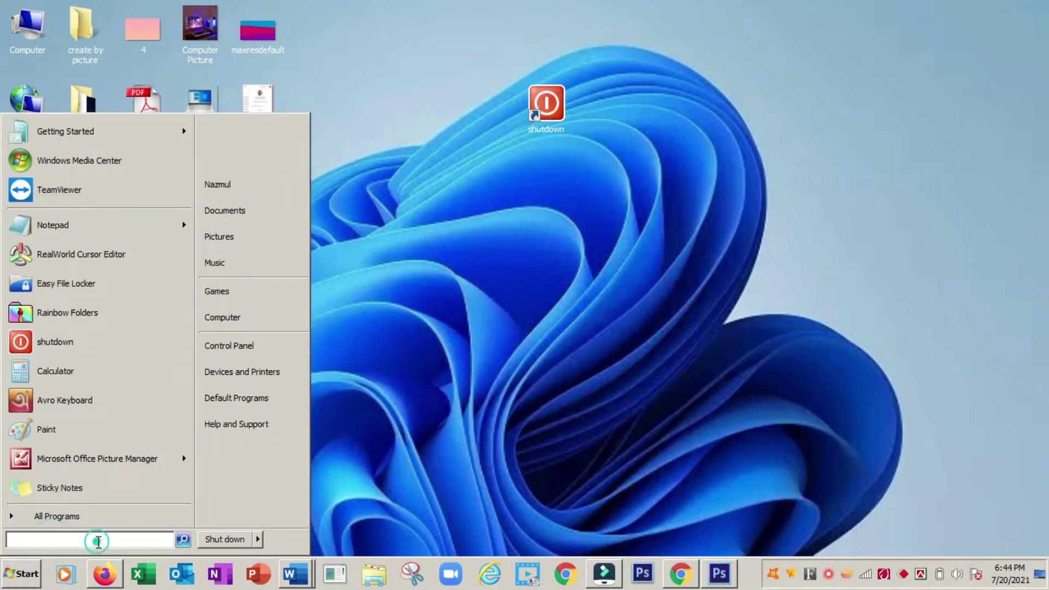
text(s)
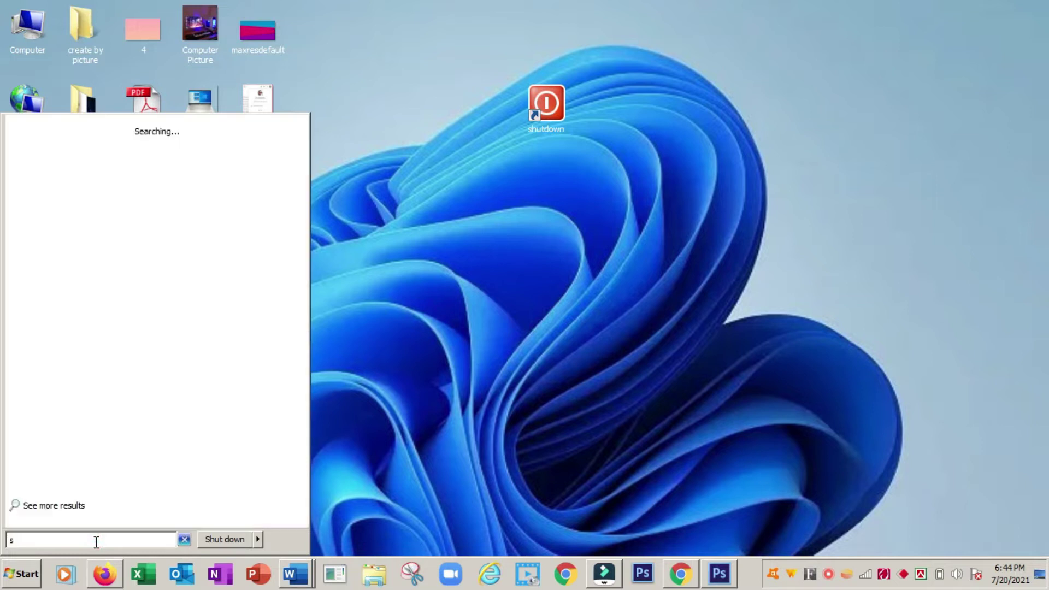
text(nip)
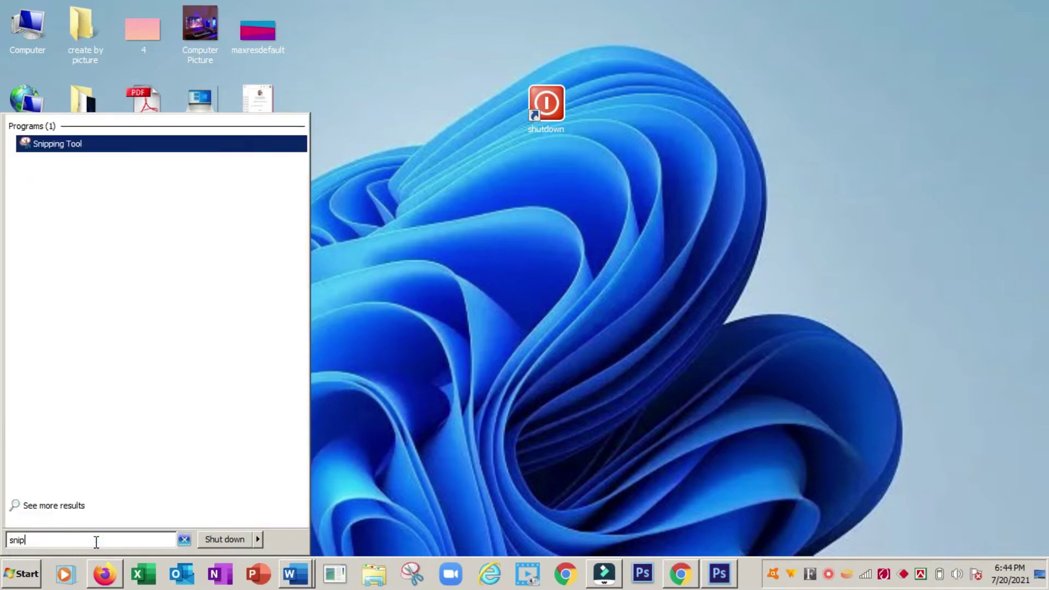
click(52, 145)
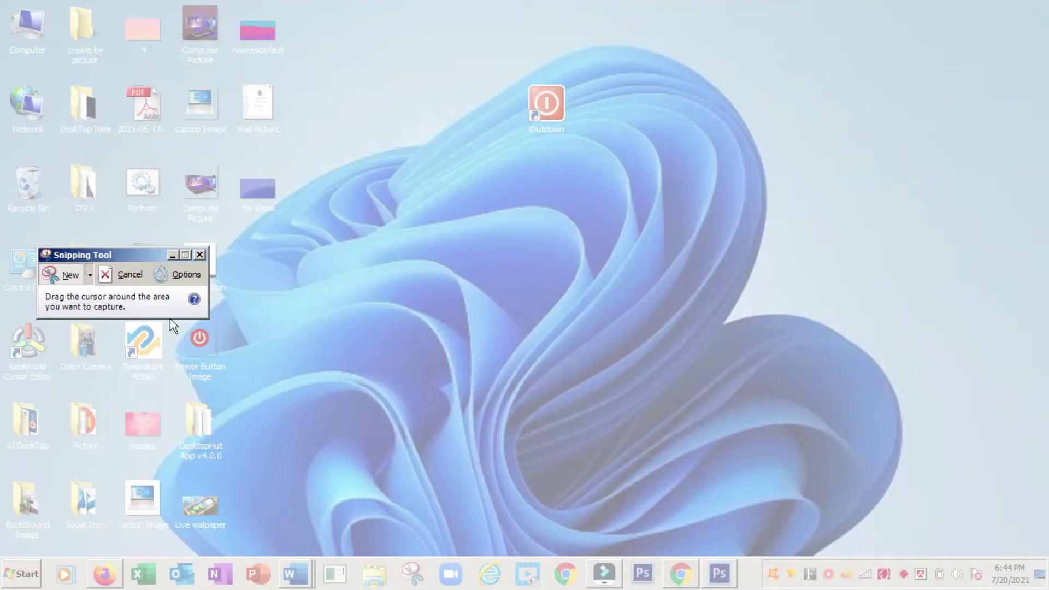
Step: Move the Snipping Tool window clear of the desktop icons and capture a rectangular snip of nearly the whole desktop above the taskbar
drag(120, 254, 559, 369)
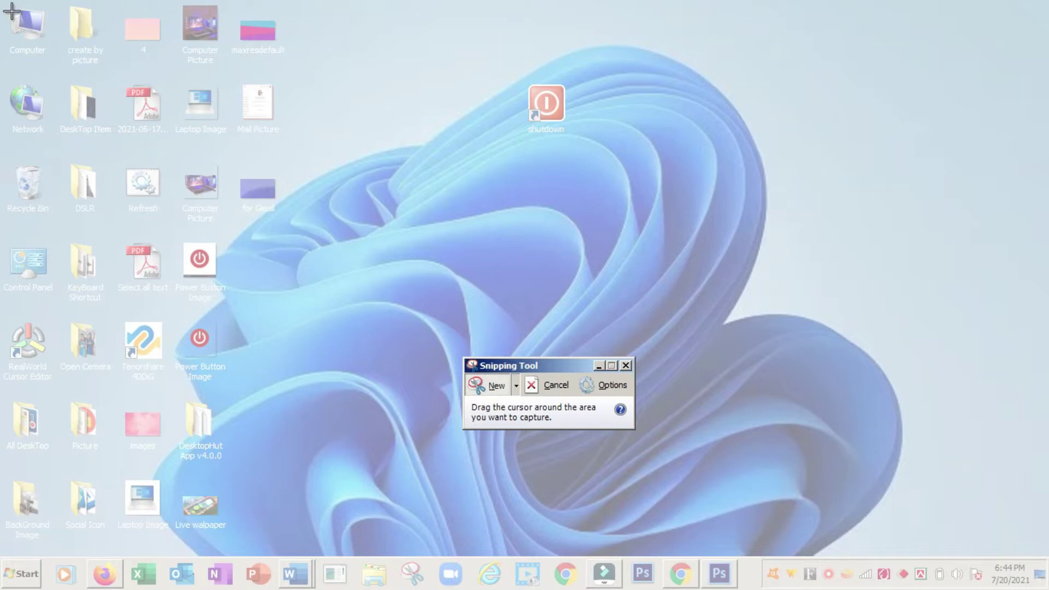
drag(11, 11, 987, 555)
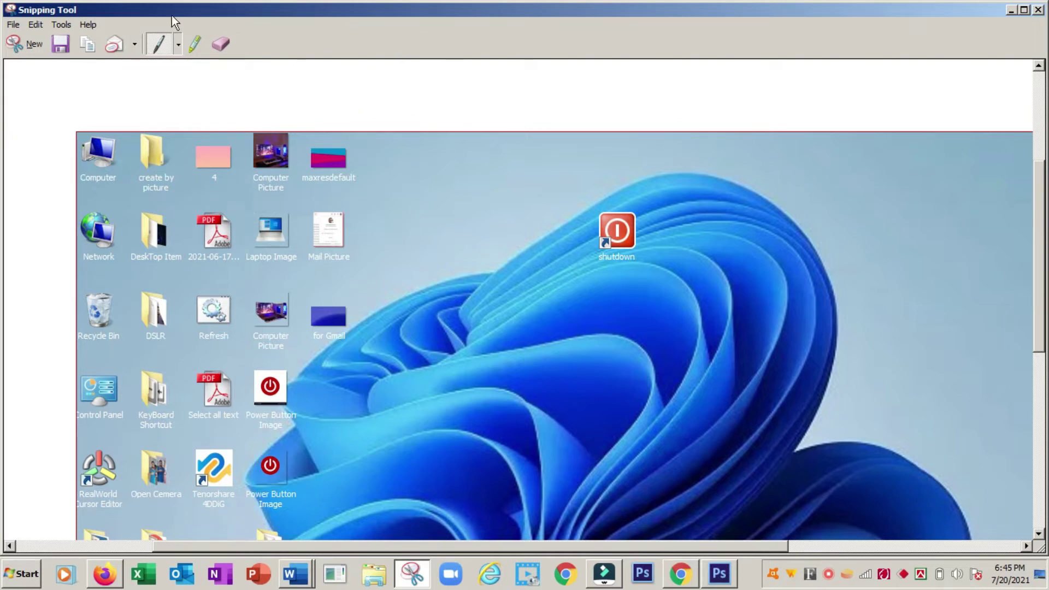
scroll(432, 210, down, 2)
scroll(438, 213, up, 2)
scroll(207, 141, down, 3)
scroll(207, 141, up, 3)
scroll(206, 141, down, 2)
scroll(207, 141, up, 2)
scroll(207, 141, down, 2)
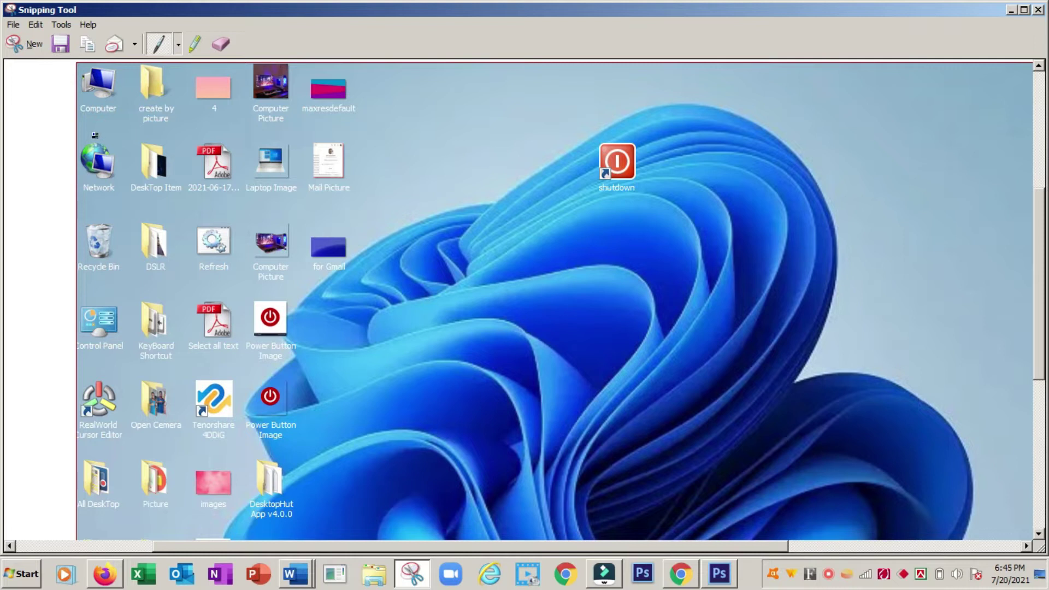
Step: Save the desktop snip to the Desktop as a JPEG file named test
click(13, 24)
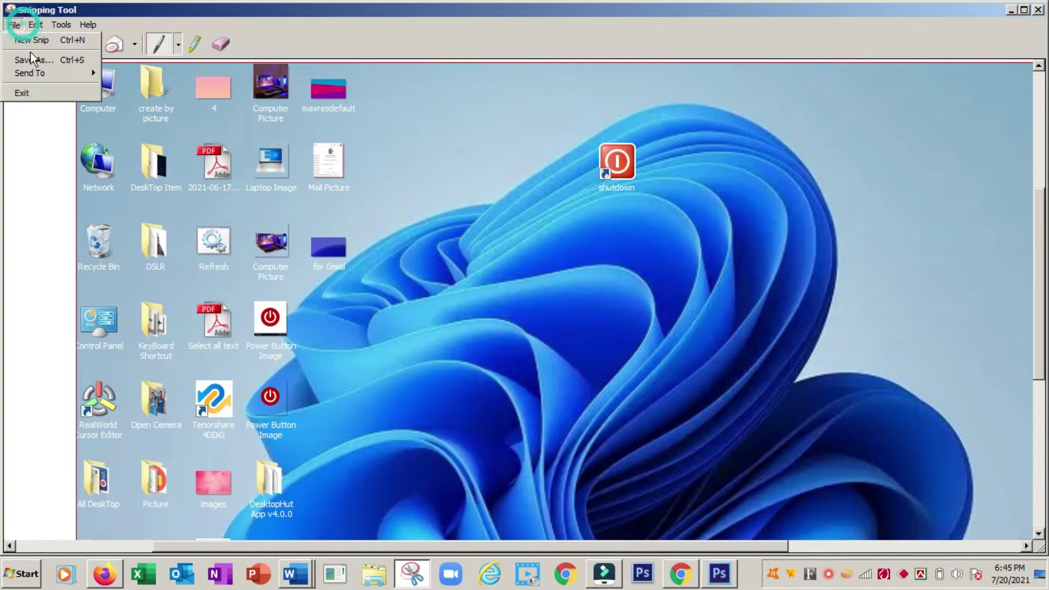
click(29, 61)
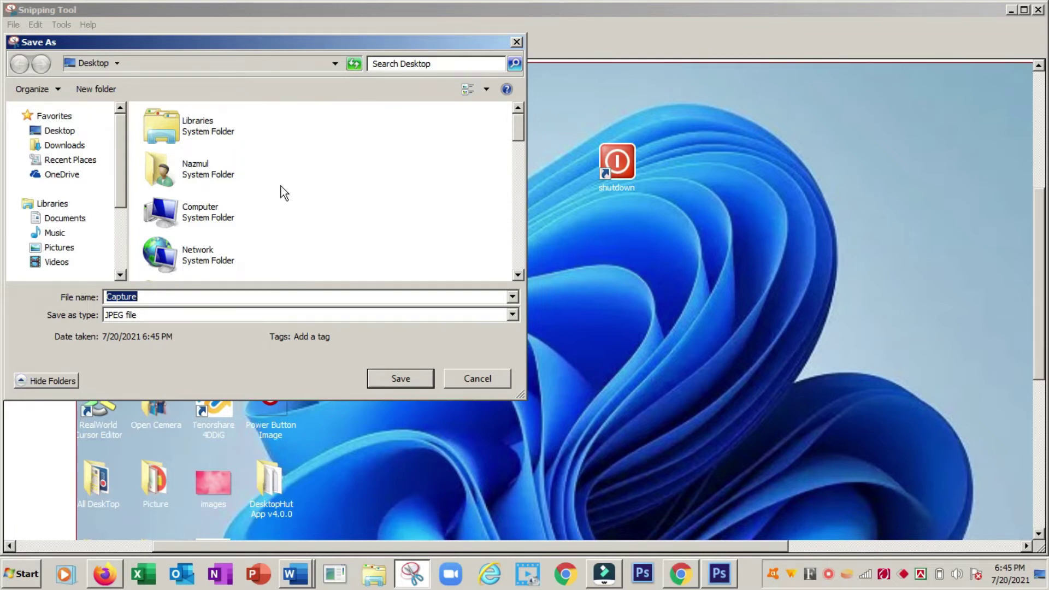
click(57, 131)
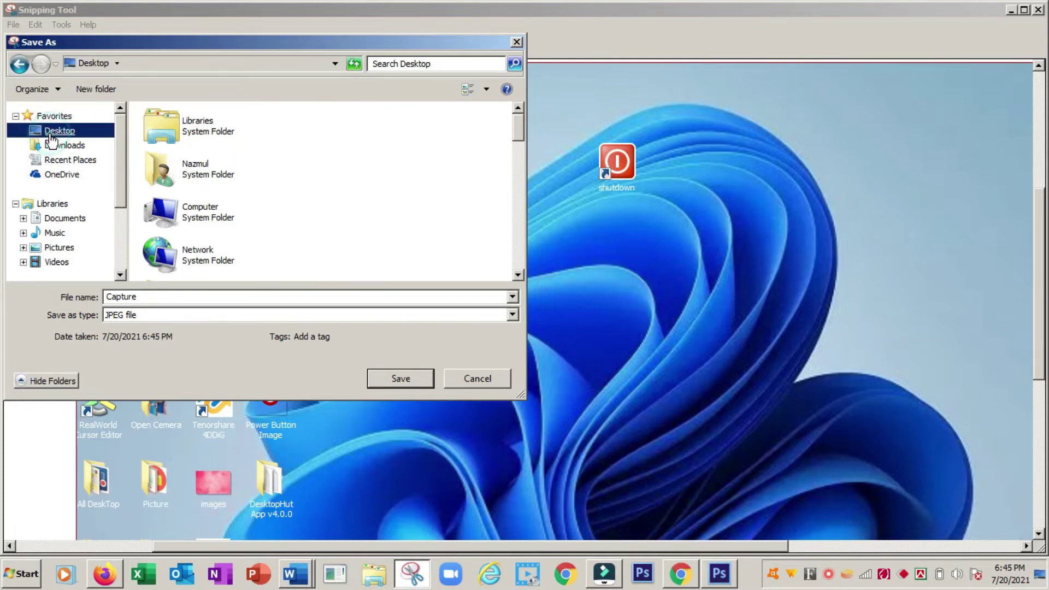
click(169, 297)
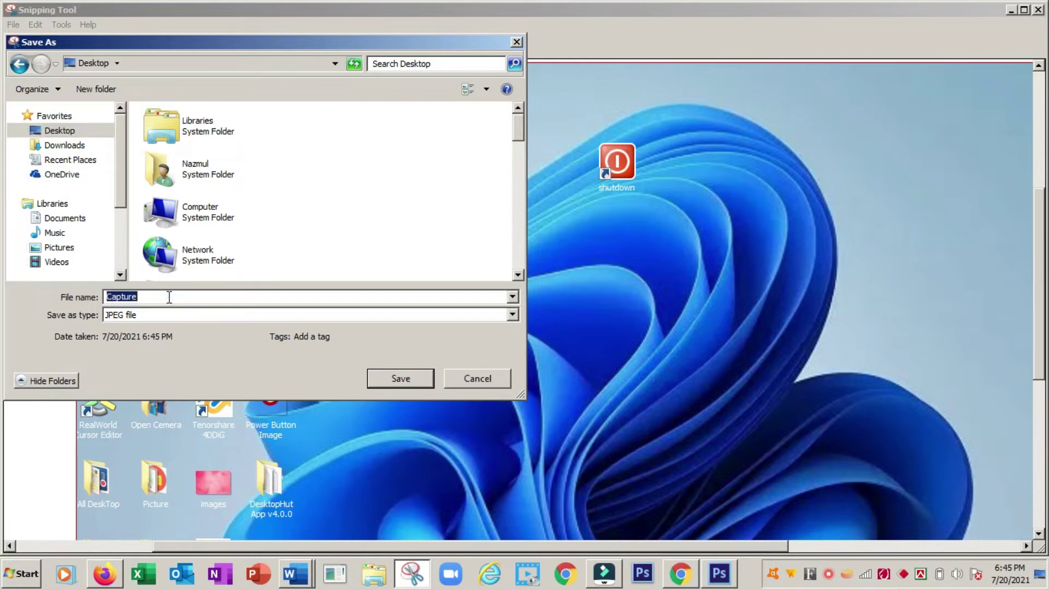
text(test)
click(192, 316)
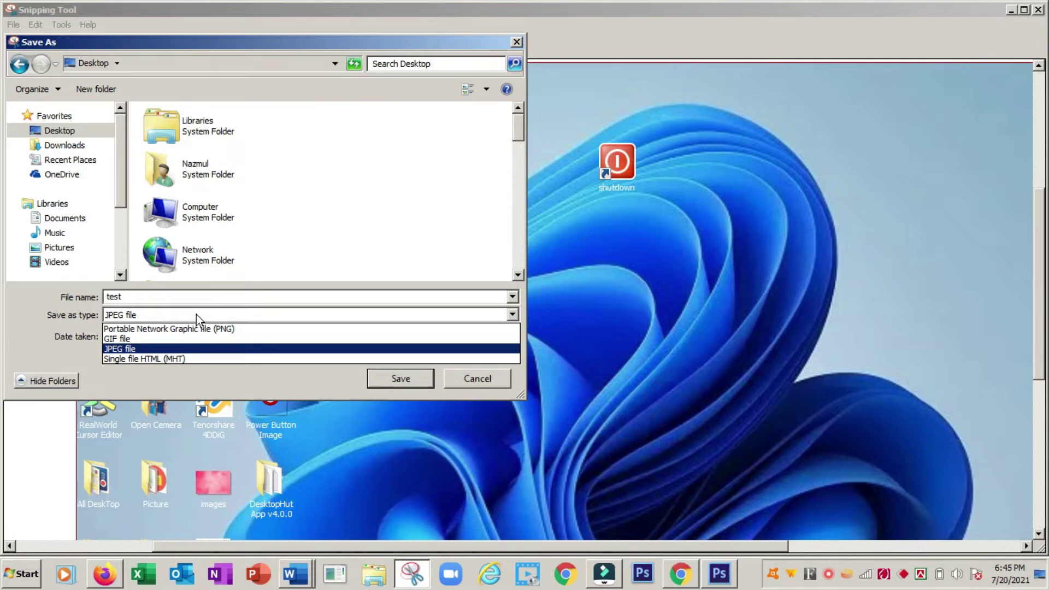
click(195, 315)
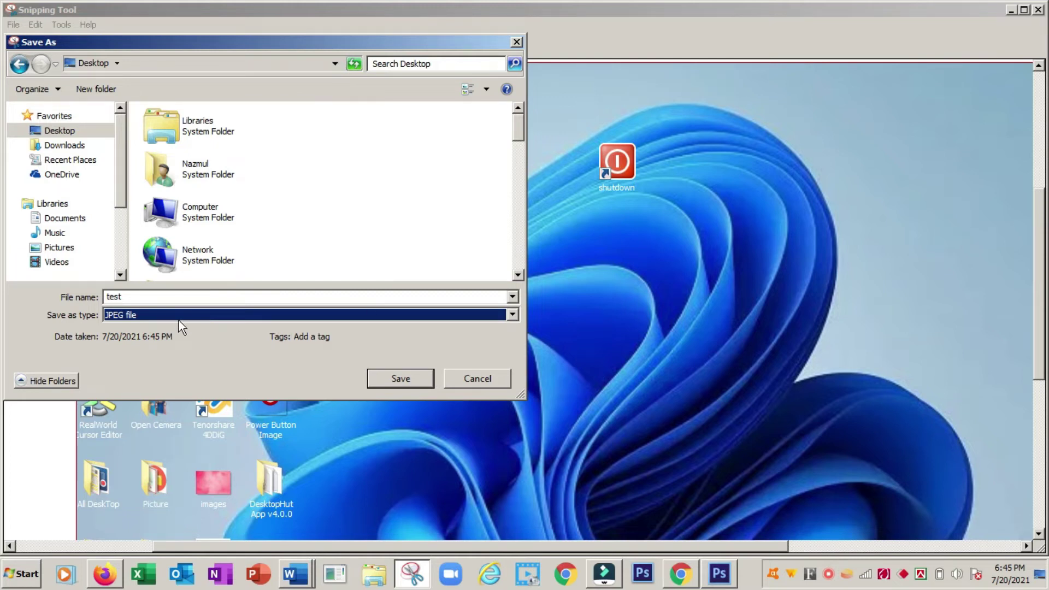
click(389, 379)
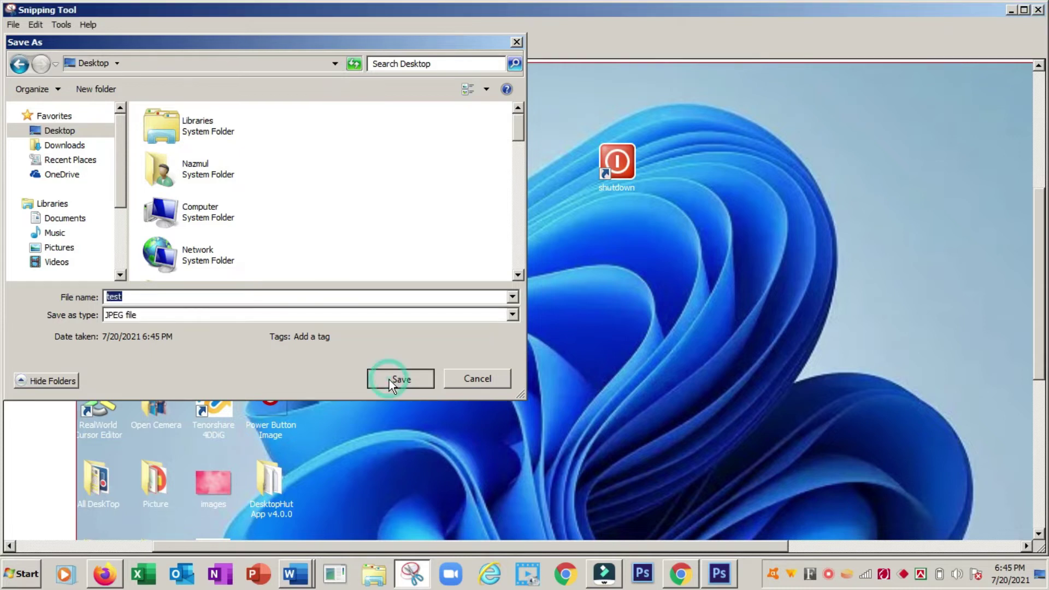
Step: Minimize the Snipping Tool, view the saved test image from the desktop, and close the viewer
click(1010, 10)
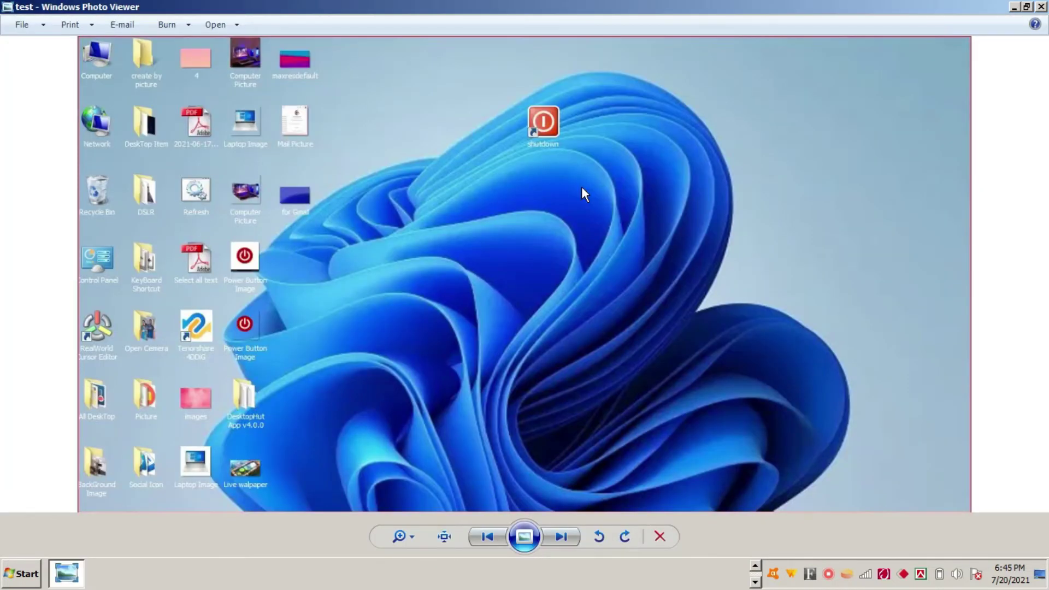
click(1042, 7)
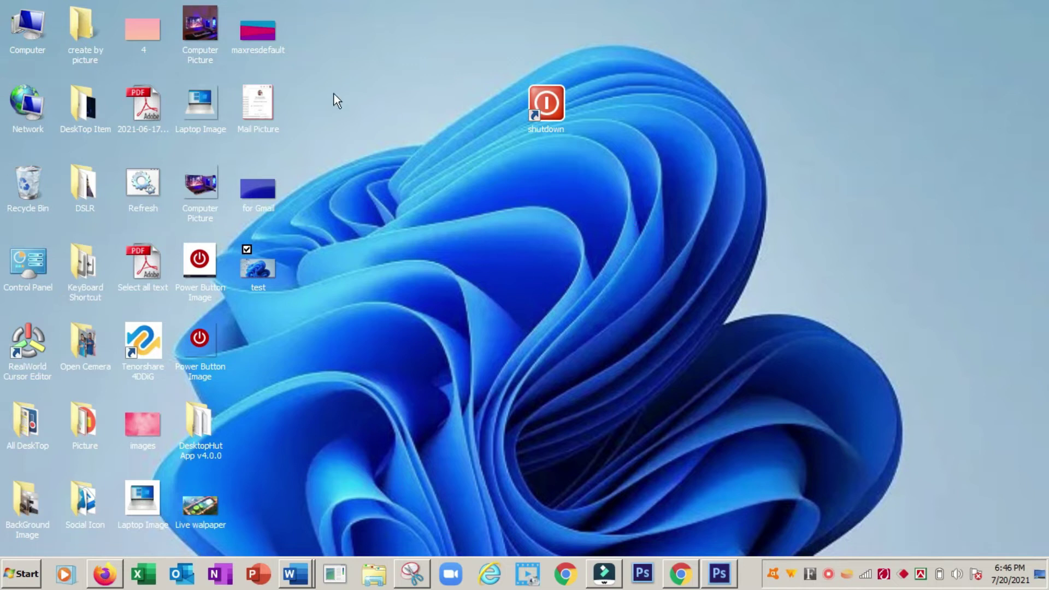
Step: Capture the full screen with the Computer window maximized and paste the screenshot into a new Paint image
double_click(26, 33)
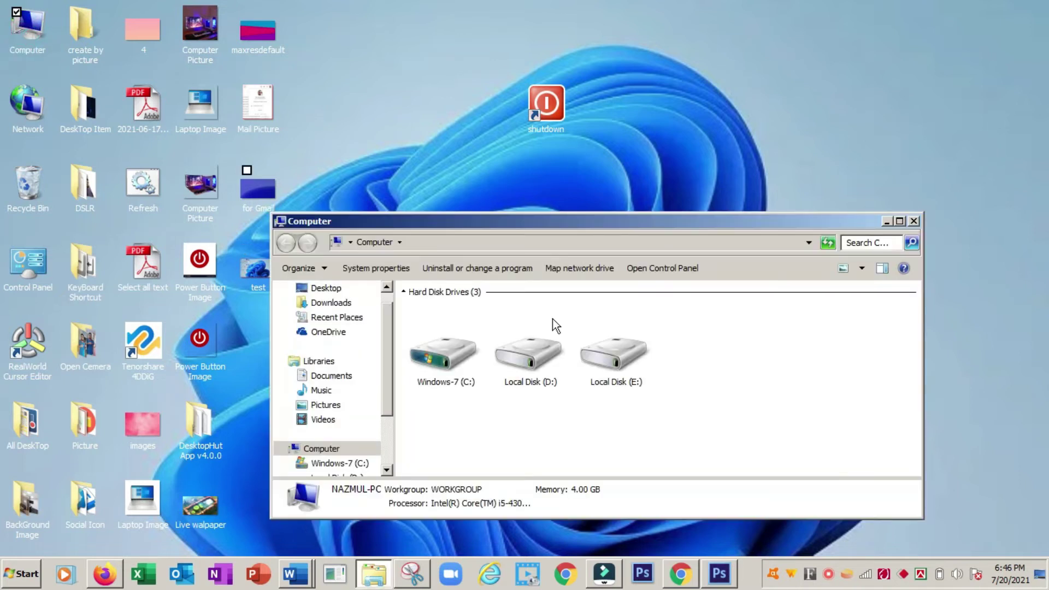
click(900, 222)
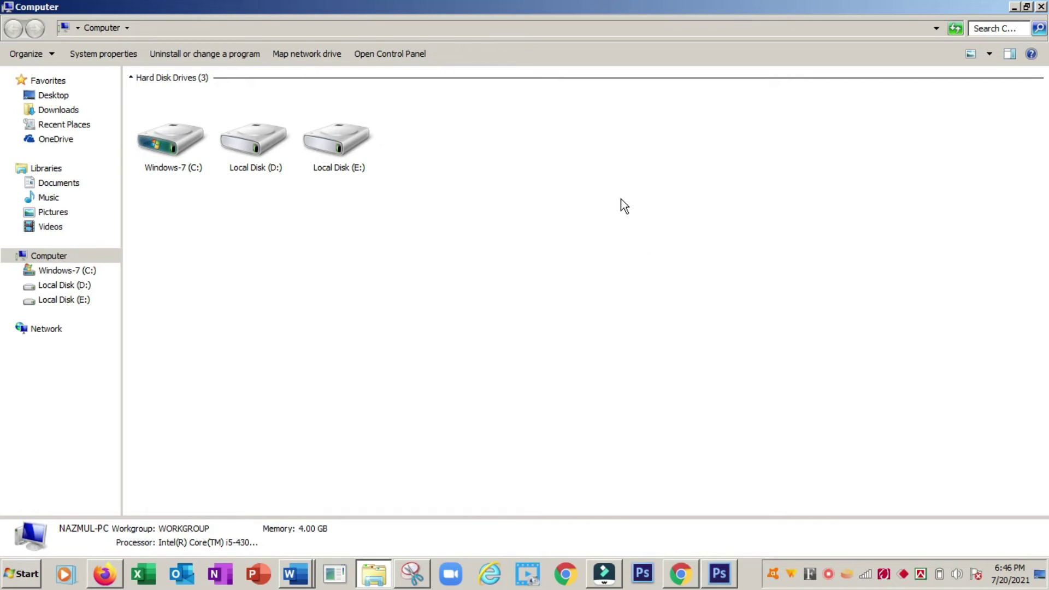
click(16, 583)
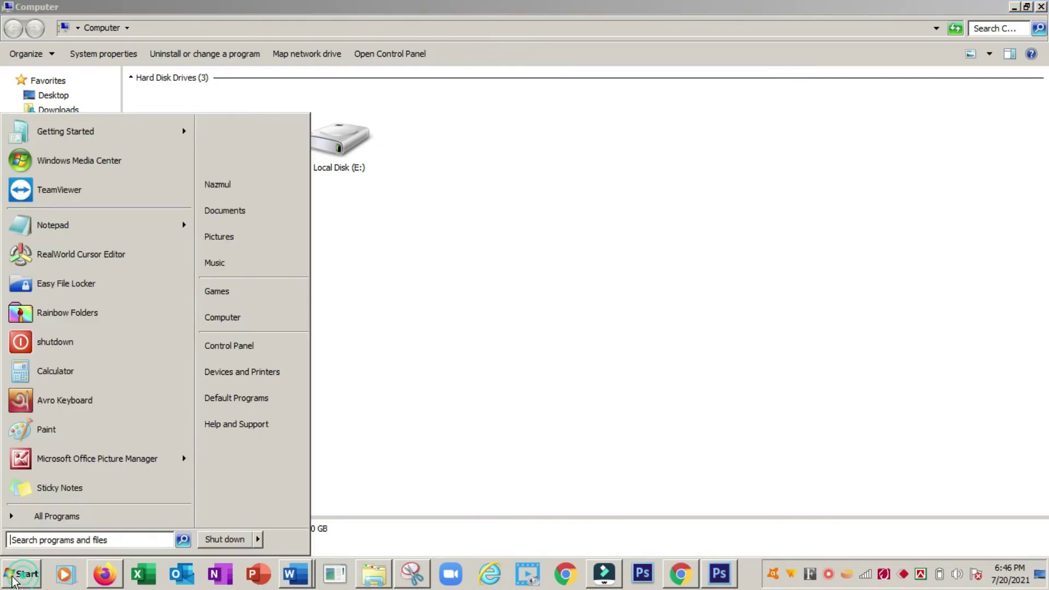
click(47, 431)
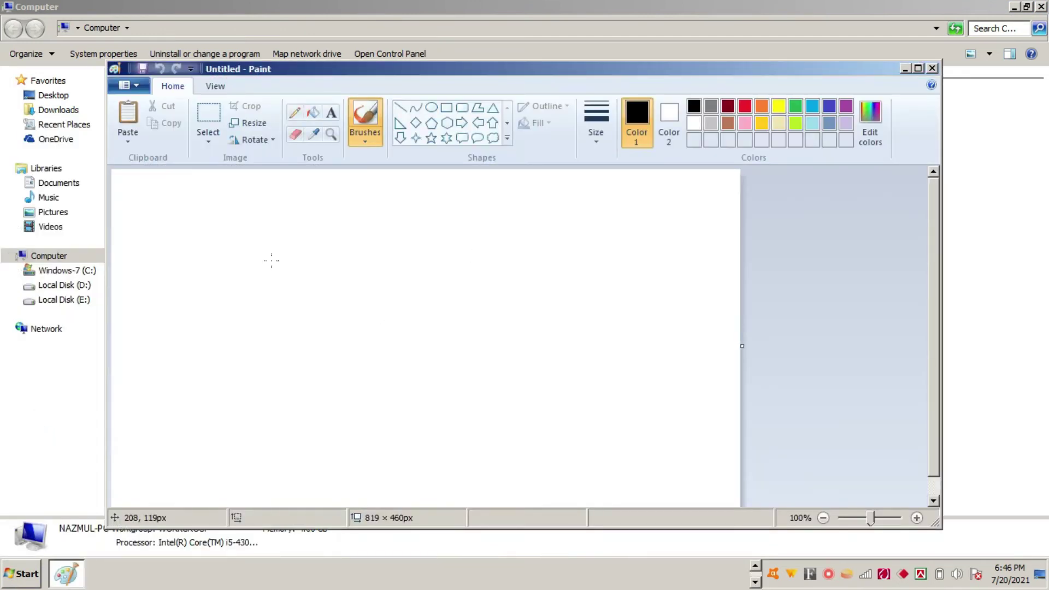
key(ctrl+v)
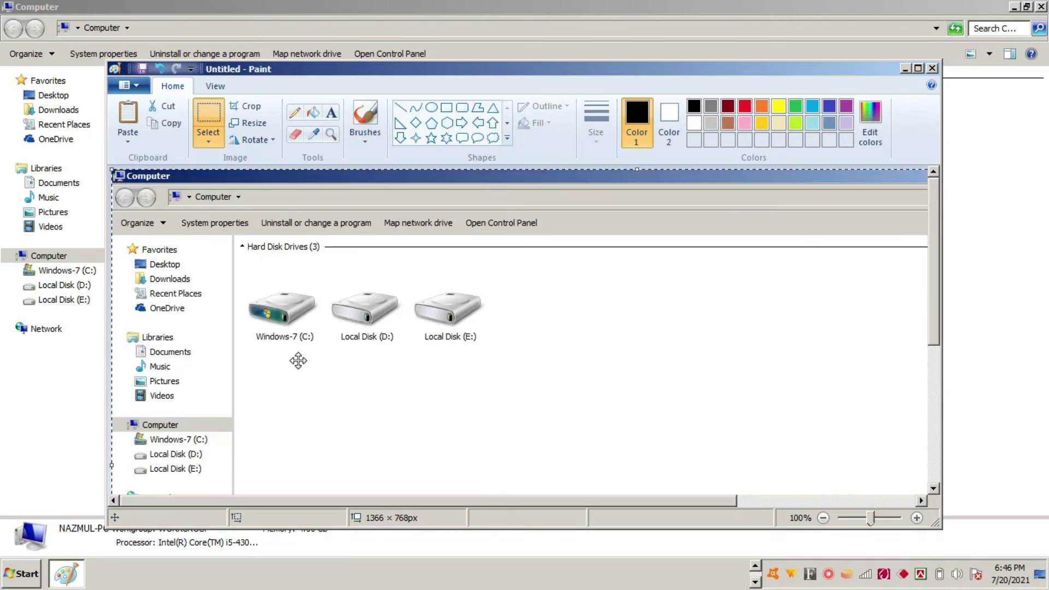
Step: Reduce the pasted screenshot to 1366 × 728 px and place it near the upper-left corner of the canvas
click(106, 165)
drag(124, 188, 129, 200)
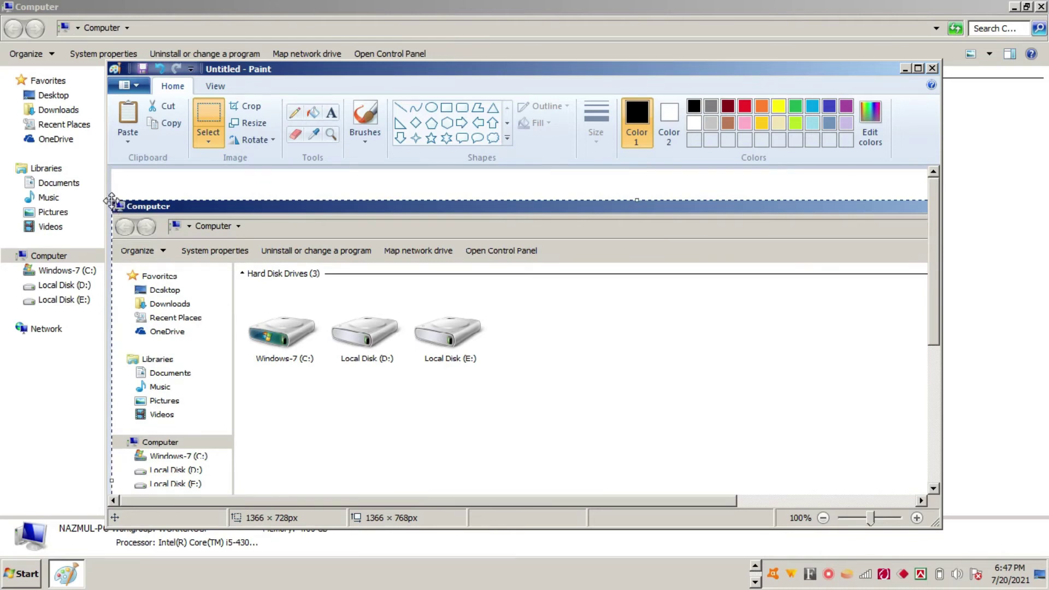
drag(426, 344, 434, 318)
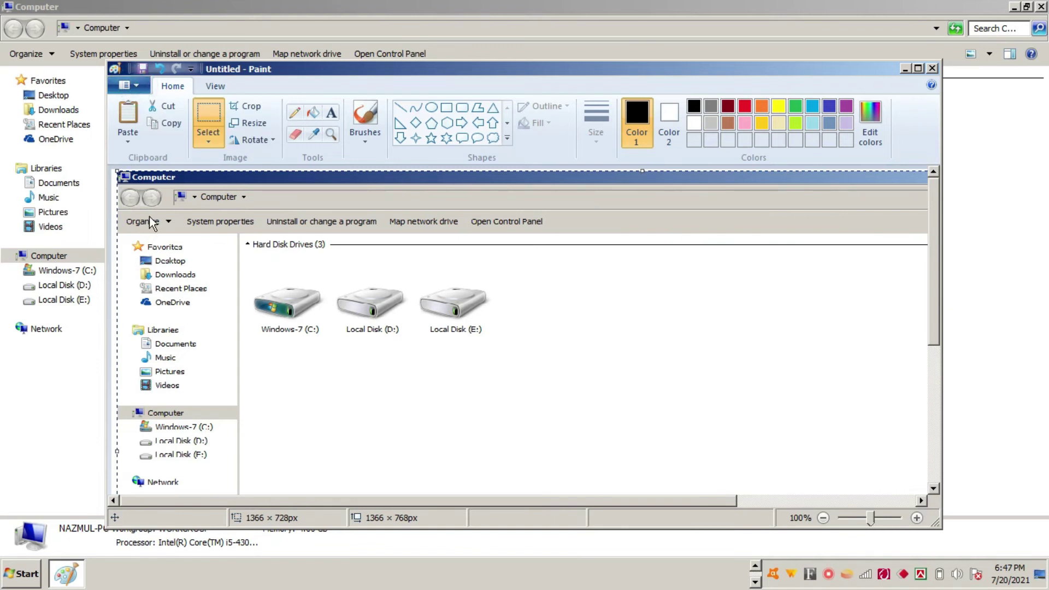
Step: Save the Paint image to the Desktop as a PNG file named test2 and close Paint
key(ctrl+s)
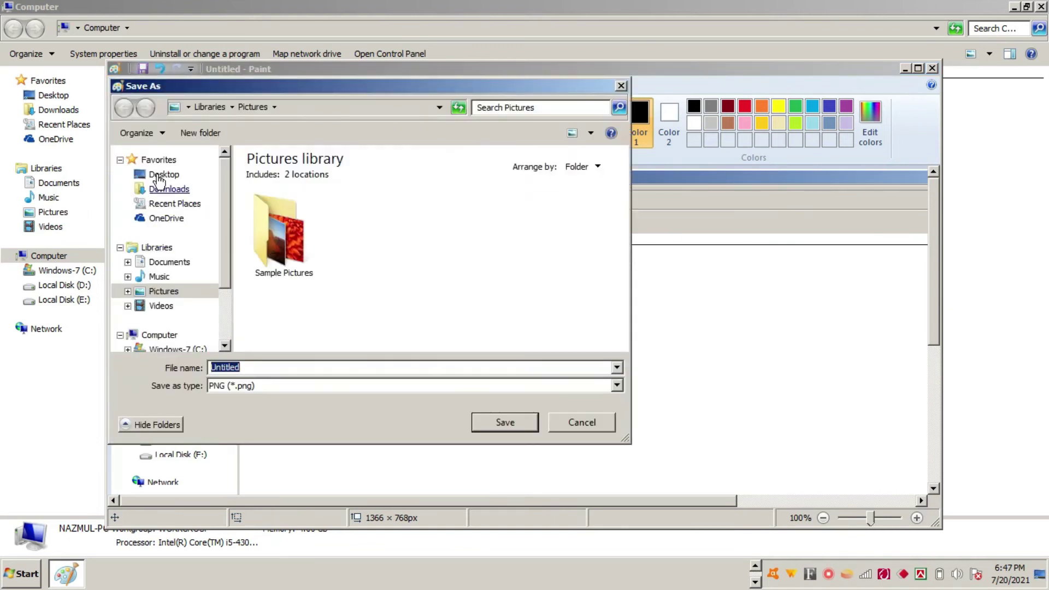
click(155, 176)
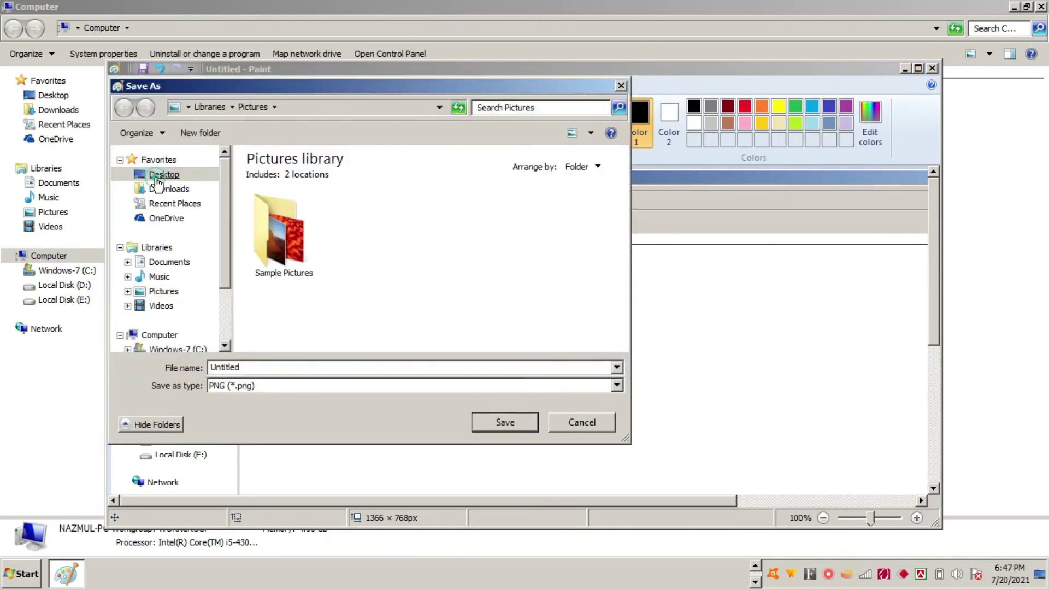
double_click(254, 367)
click(520, 389)
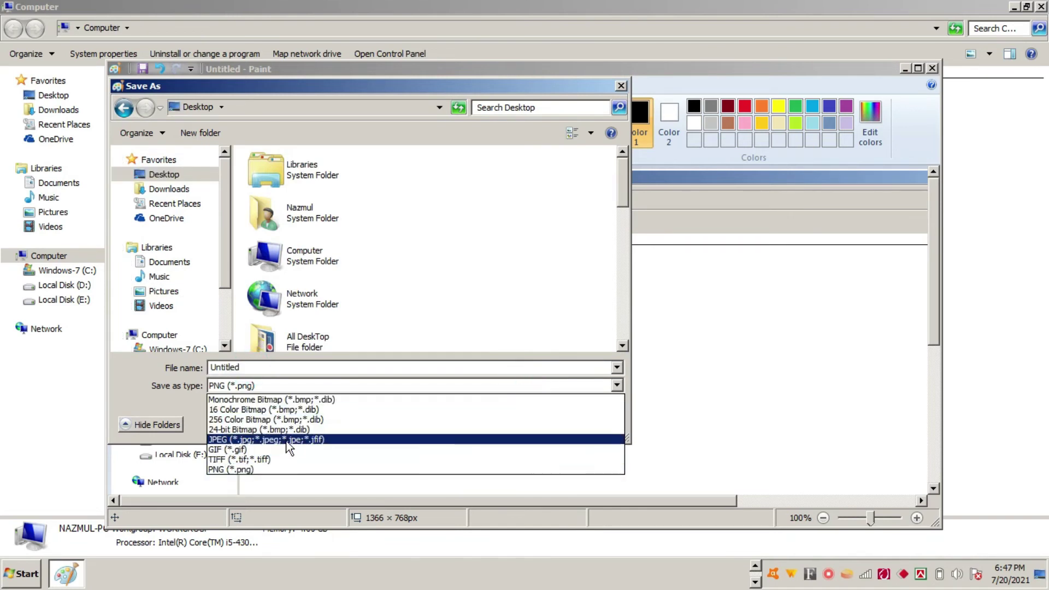
click(264, 470)
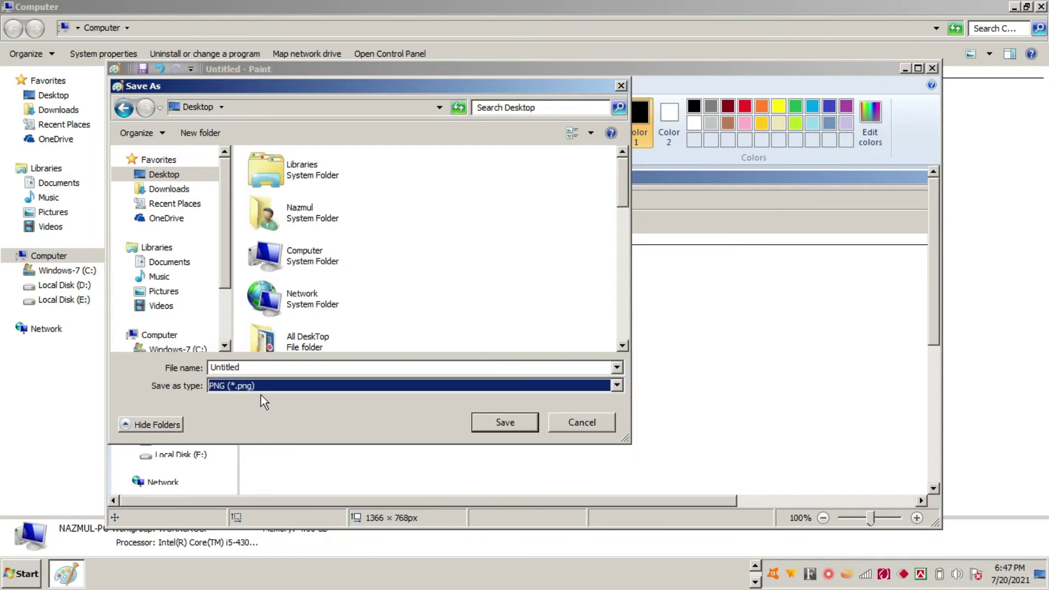
double_click(267, 368)
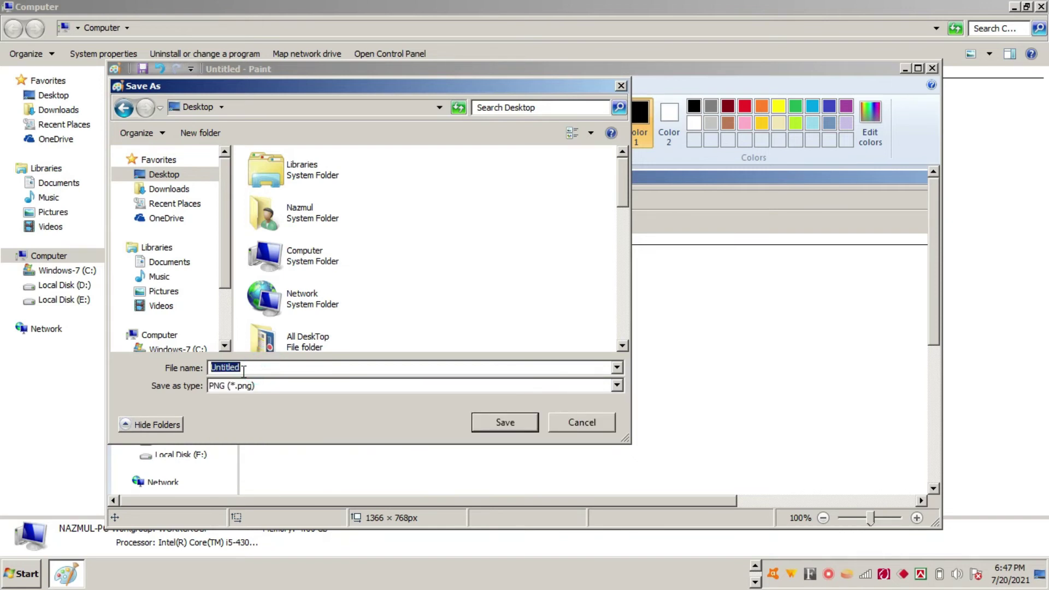
text(test)
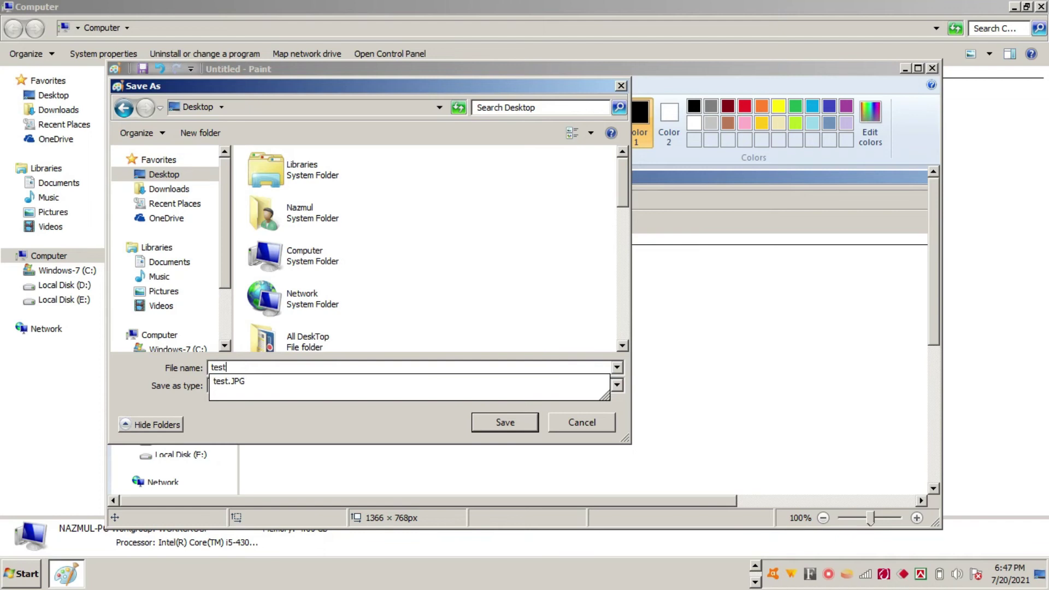
text(2)
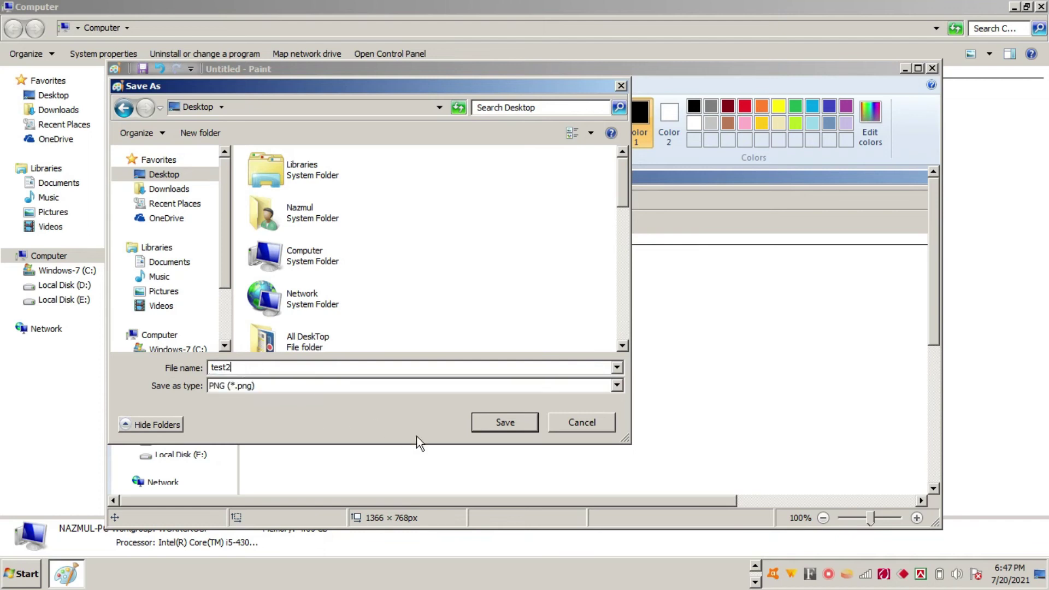
click(498, 426)
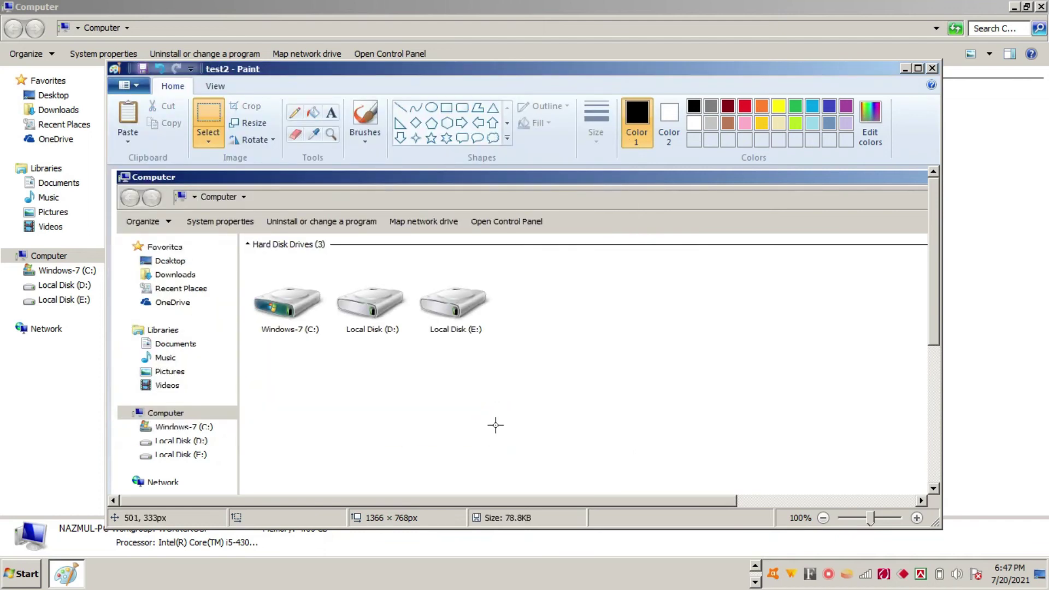
click(933, 68)
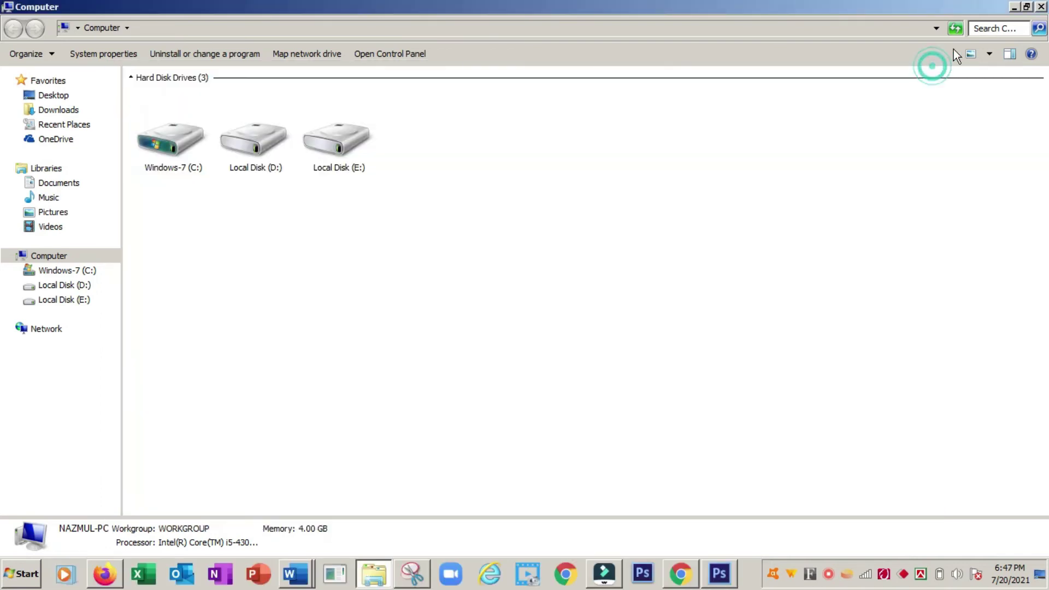
Step: Close the Computer window, view the test2 image from the desktop, and close the viewer
click(1041, 8)
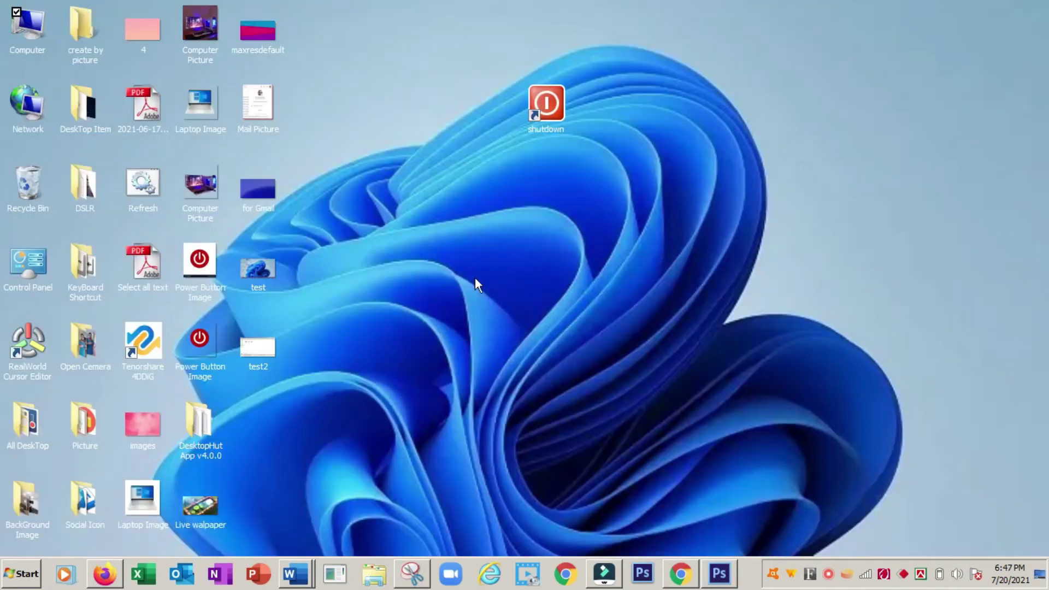
double_click(254, 353)
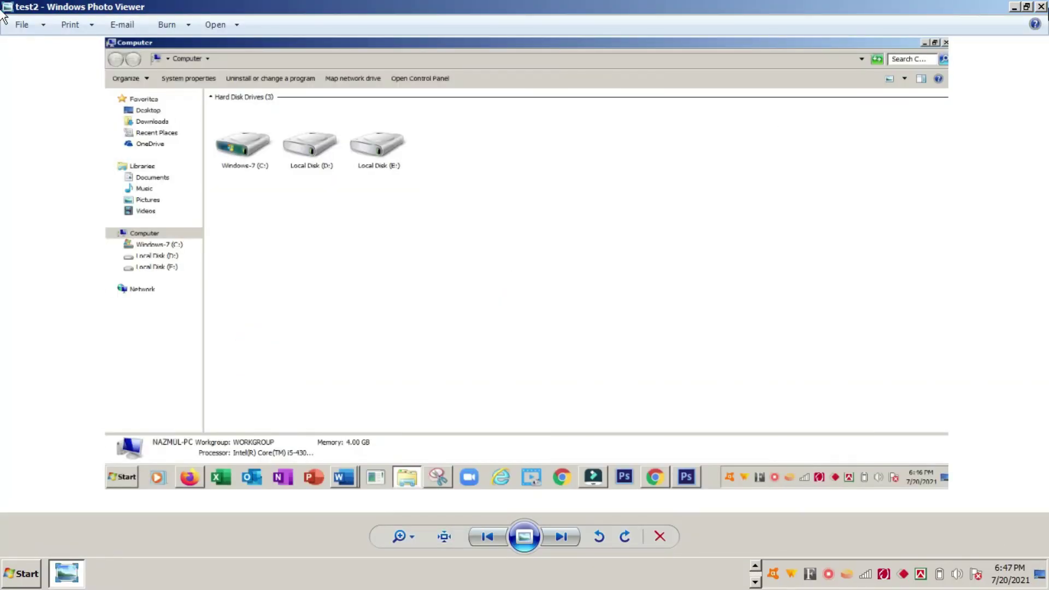
click(1042, 7)
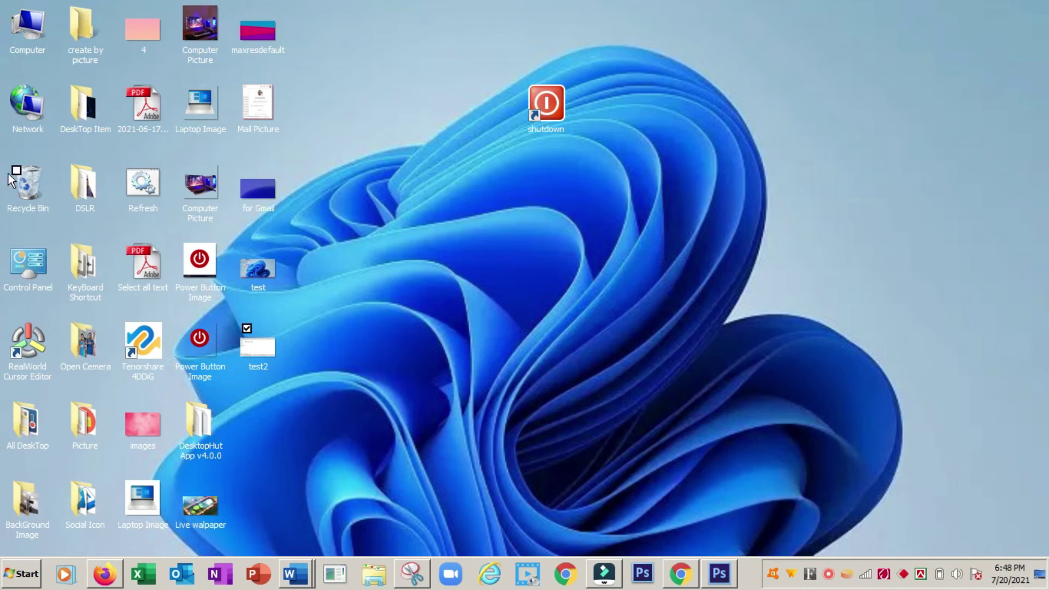
Step: Open the Computer window and go to the Pictures library
double_click(26, 35)
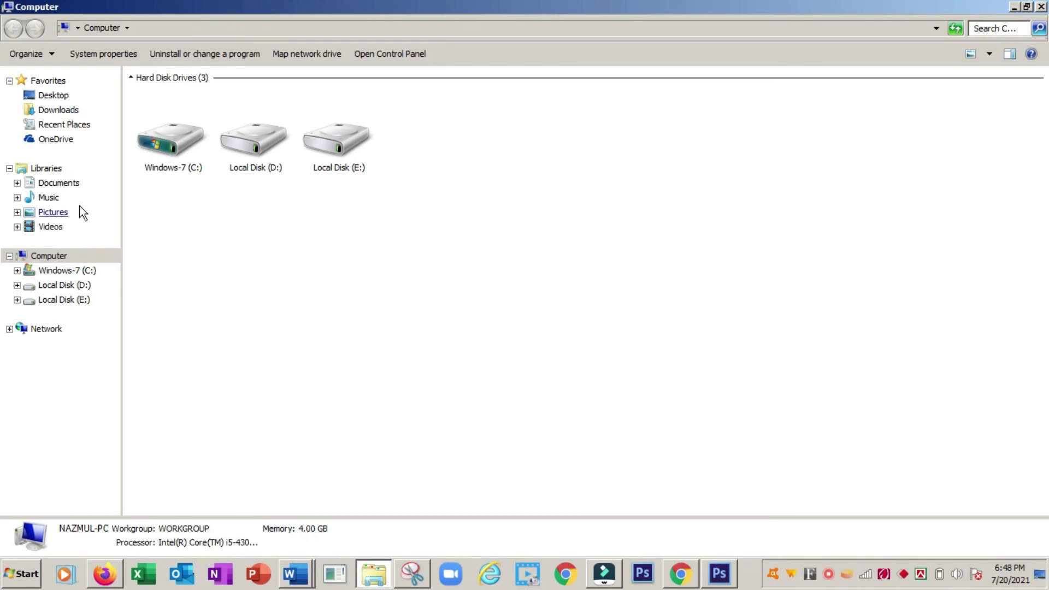
click(57, 213)
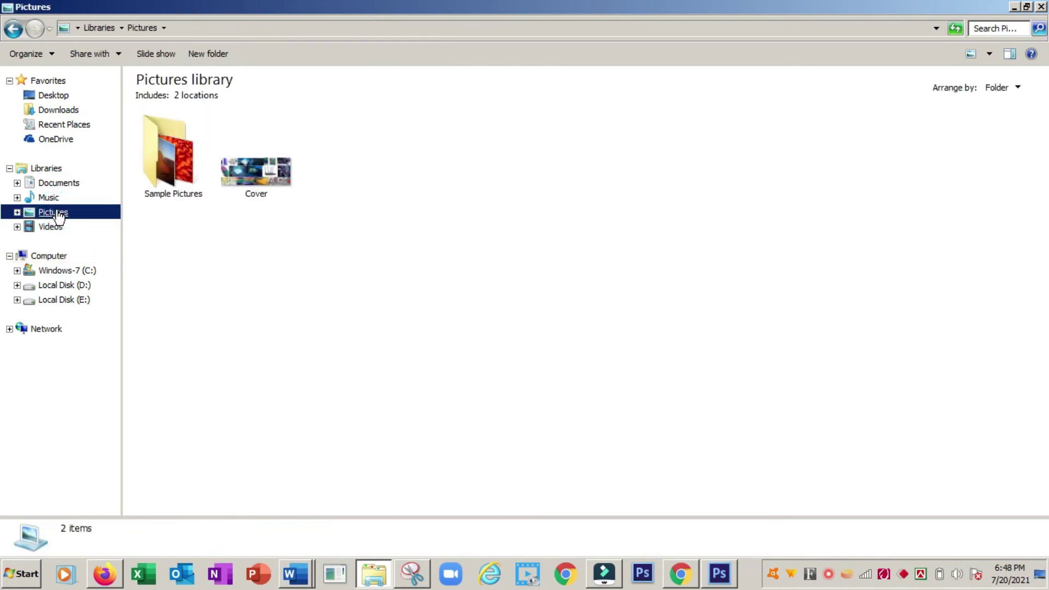